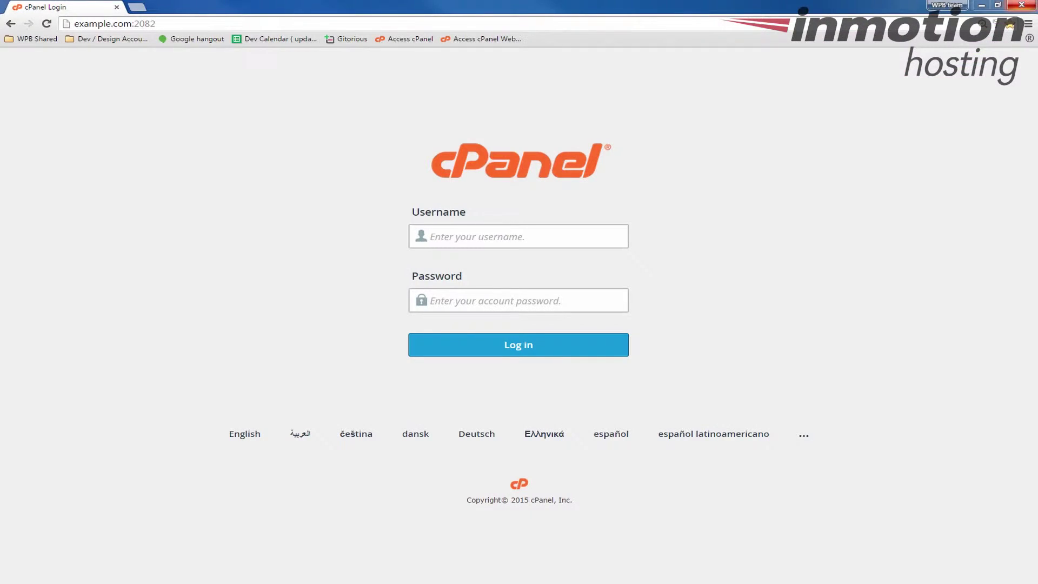
# Log in to cPanel with the account username and password and open Softaculous Apps Installer.
pyautogui.click(760, 24)
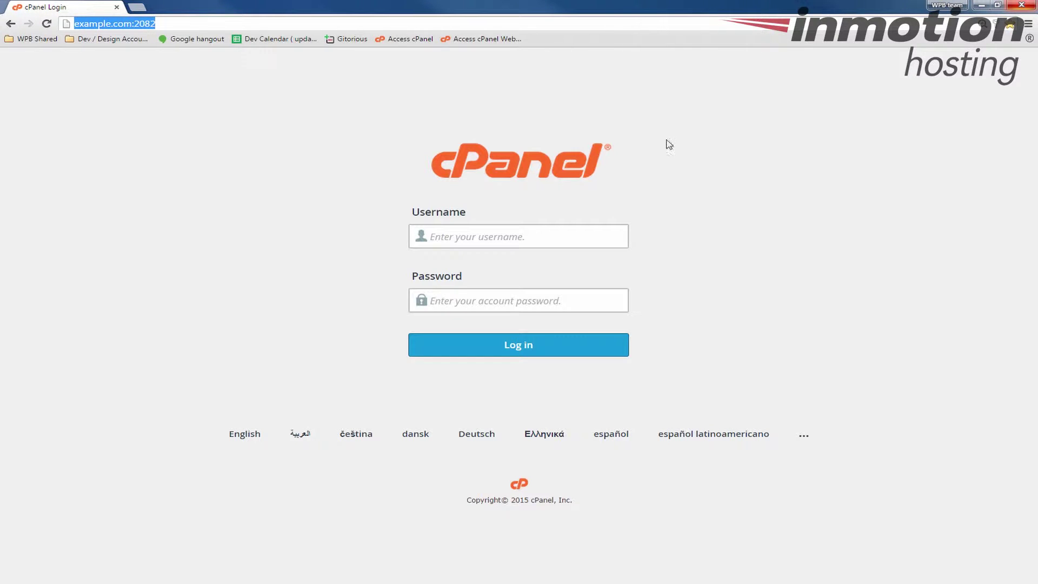
pyautogui.click(583, 243)
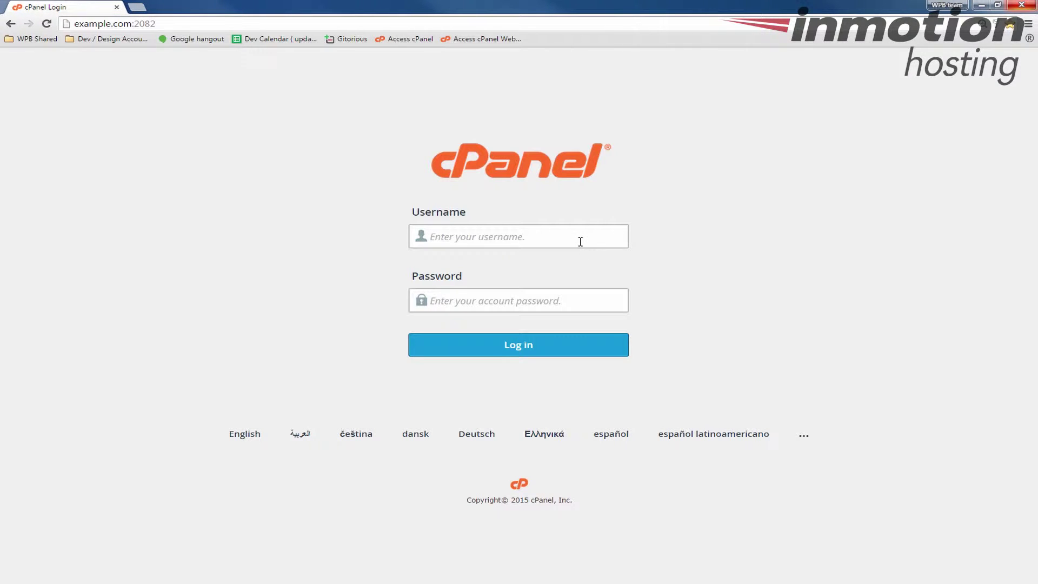
pyautogui.write('example•')
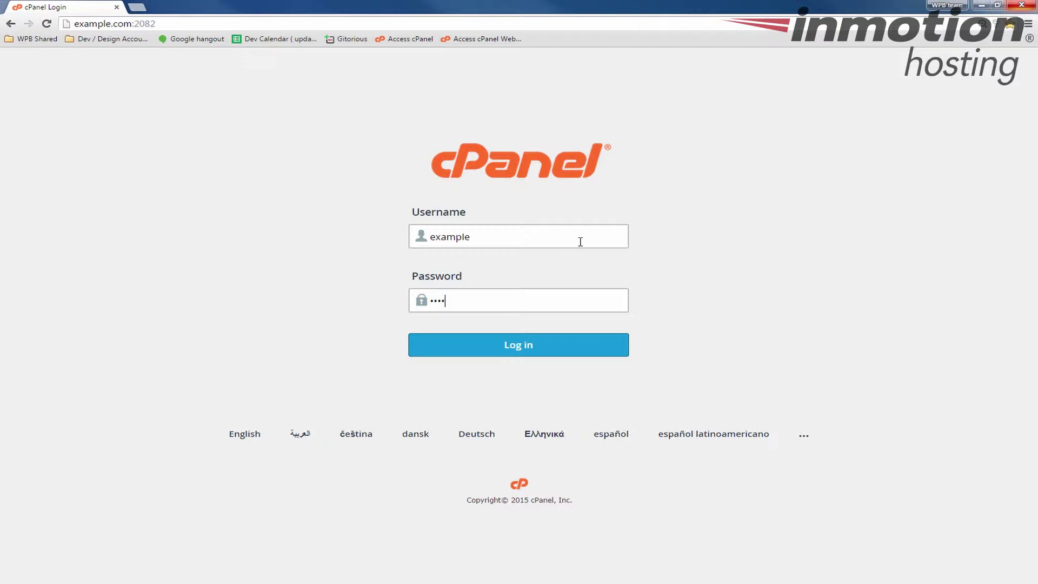
pyautogui.press('Return')
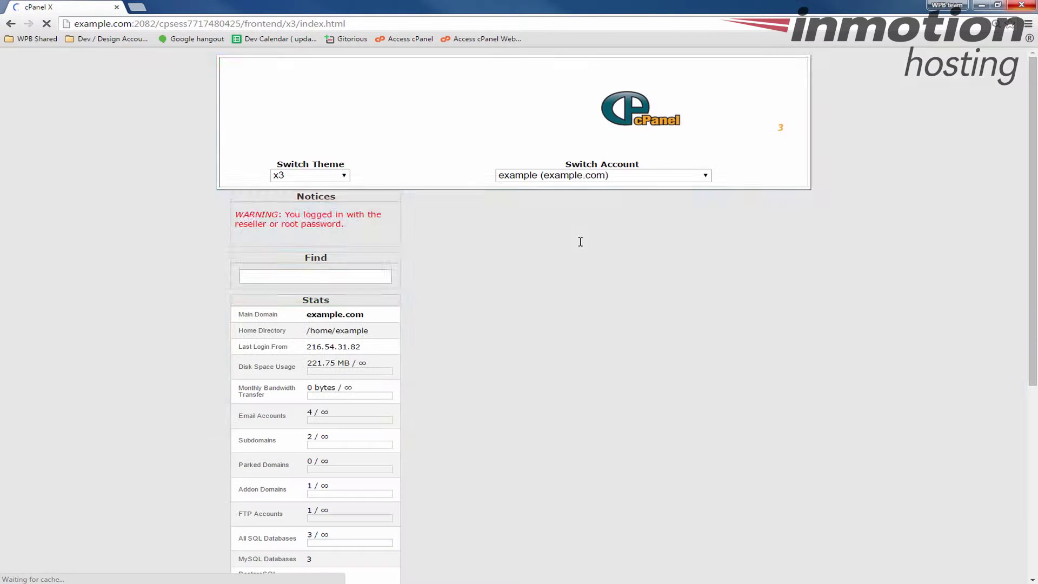
pyautogui.scroll(-15, 691, 260)
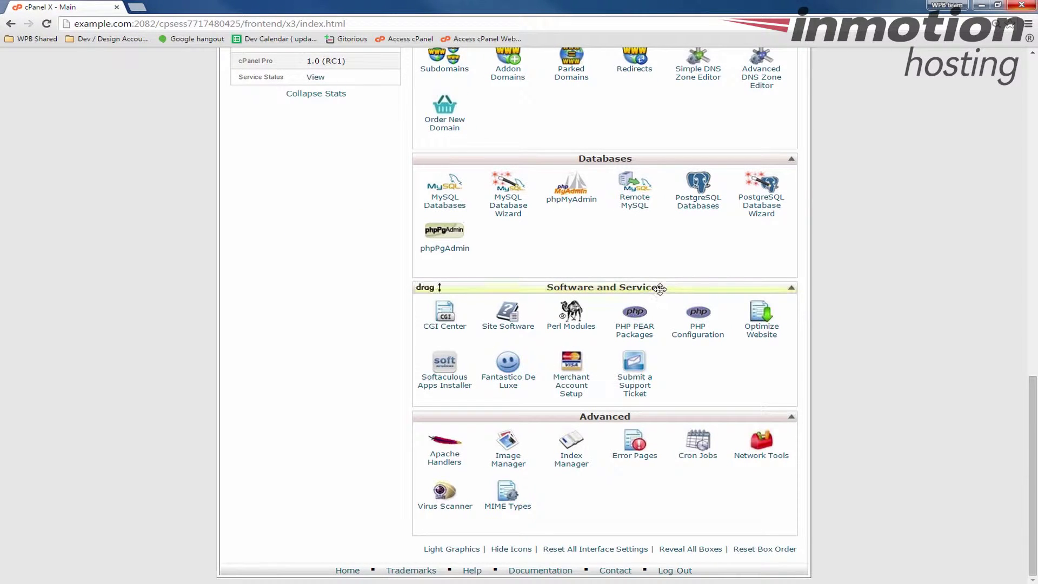
pyautogui.click(446, 380)
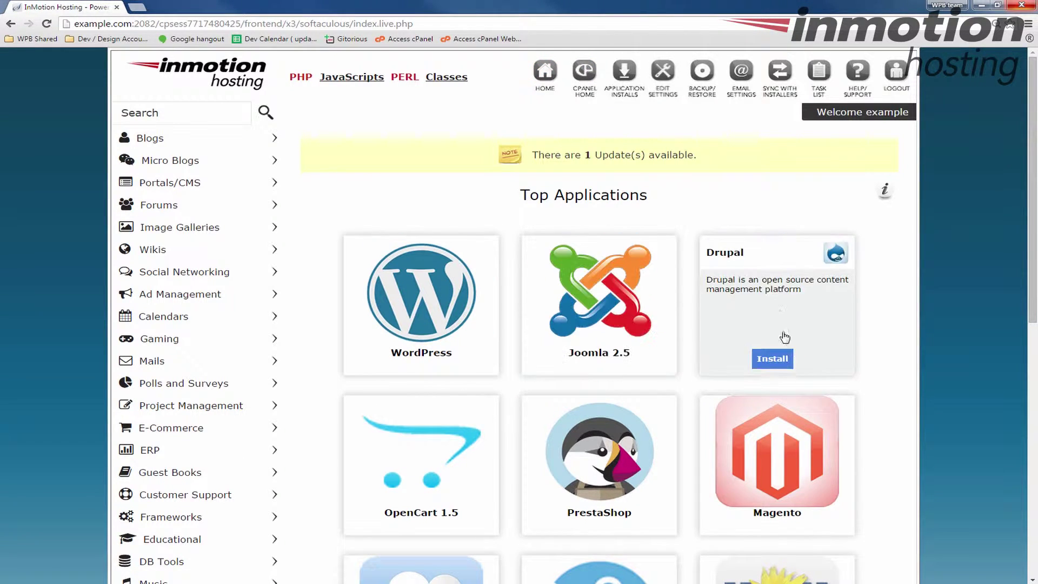
pyautogui.moveTo(740, 439)
pyautogui.scroll(-10, 730, 400)
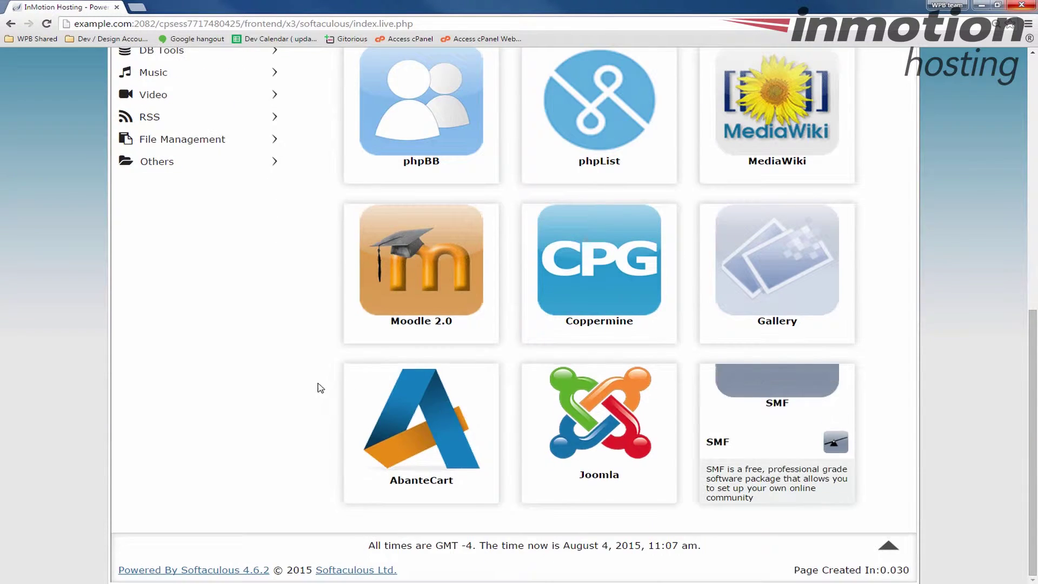
pyautogui.scroll(7, 330, 388)
pyautogui.scroll(2, 338, 388)
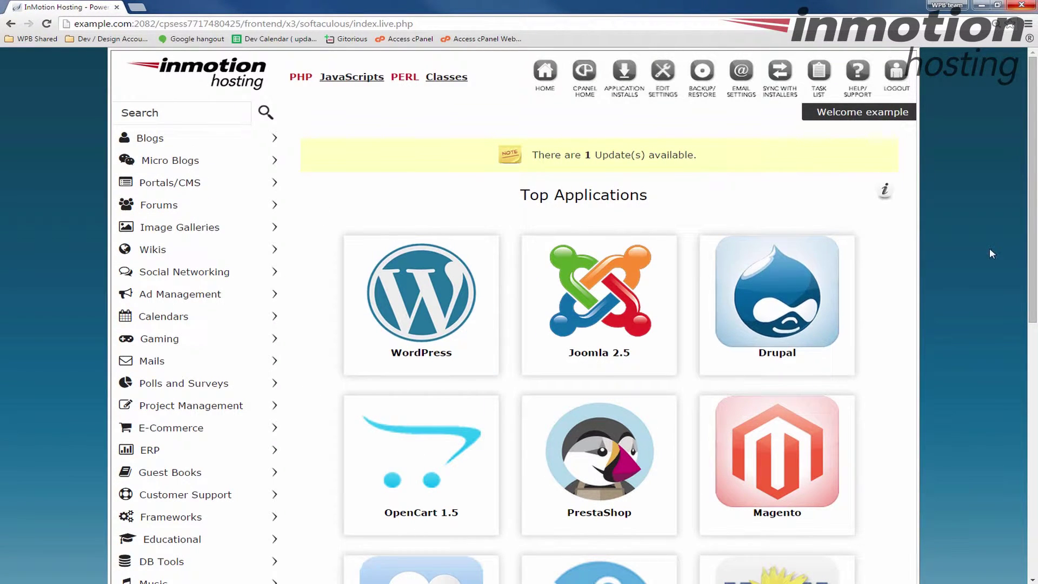
# Log out of cPanel, switch the URL port from 2082 to 2086, and sign in as root.
pyautogui.click(899, 80)
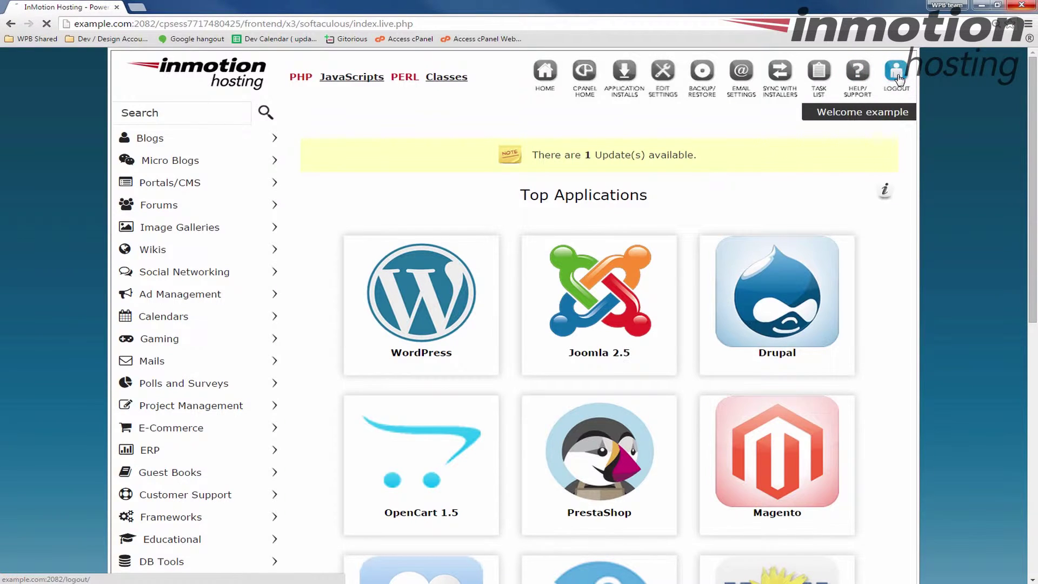
pyautogui.click(345, 23)
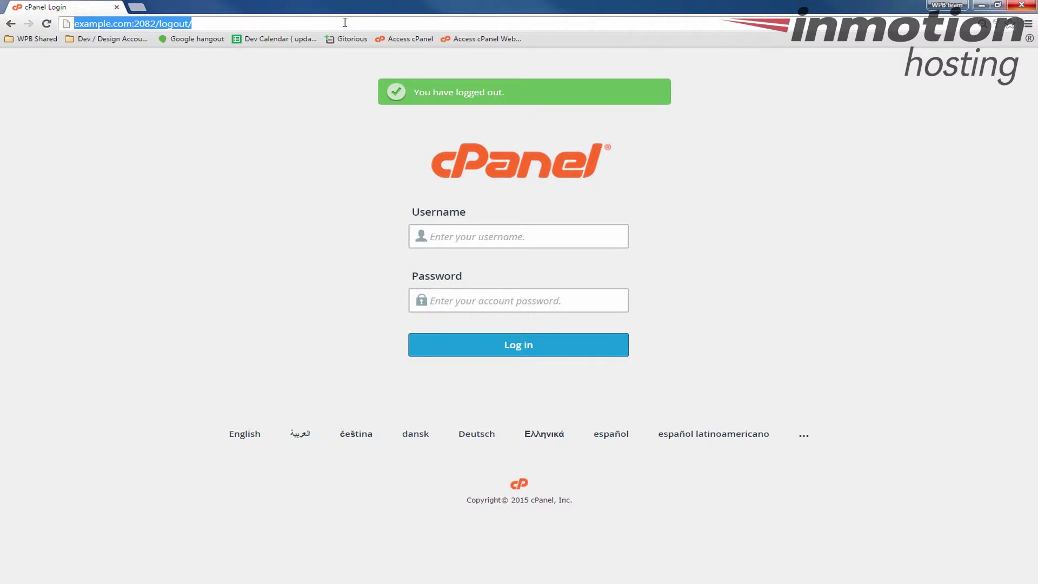
pyautogui.click(345, 23)
pyautogui.press('BackSpace')
pyautogui.press('BackSpace')
pyautogui.press('BackSpace')
pyautogui.press('BackSpace')
pyautogui.press('BackSpace')
pyautogui.press('BackSpace')
pyautogui.press('BackSpace')
pyautogui.press('BackSpace')
pyautogui.press('BackSpace')
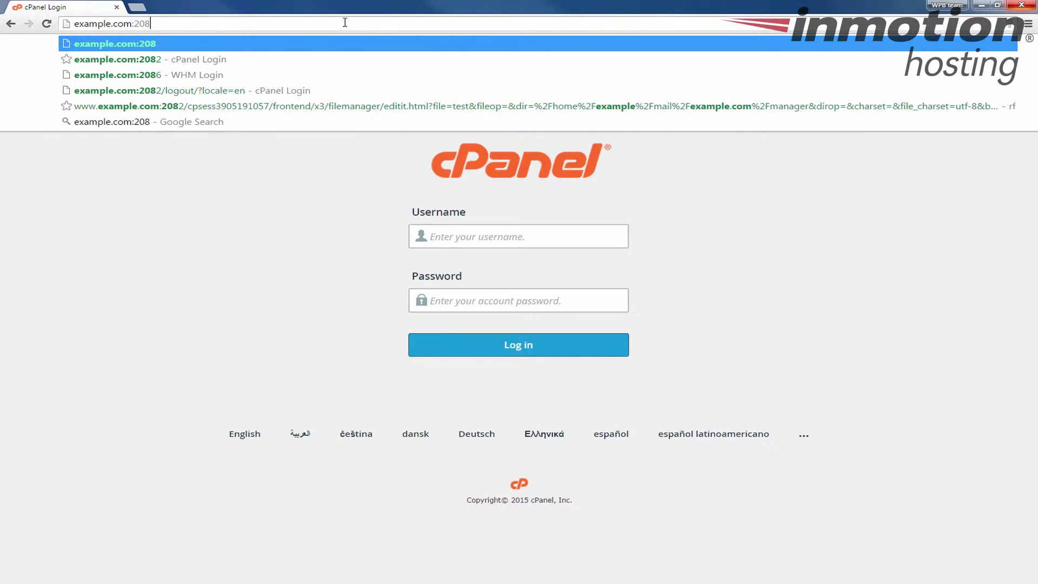
pyautogui.write('6')
pyautogui.press('Return')
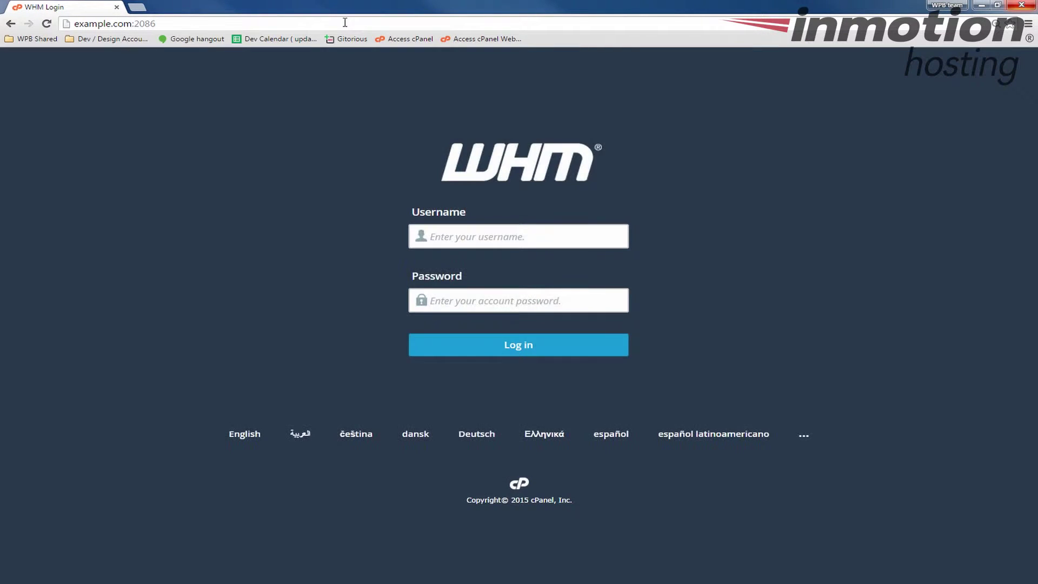
pyautogui.write('r••')
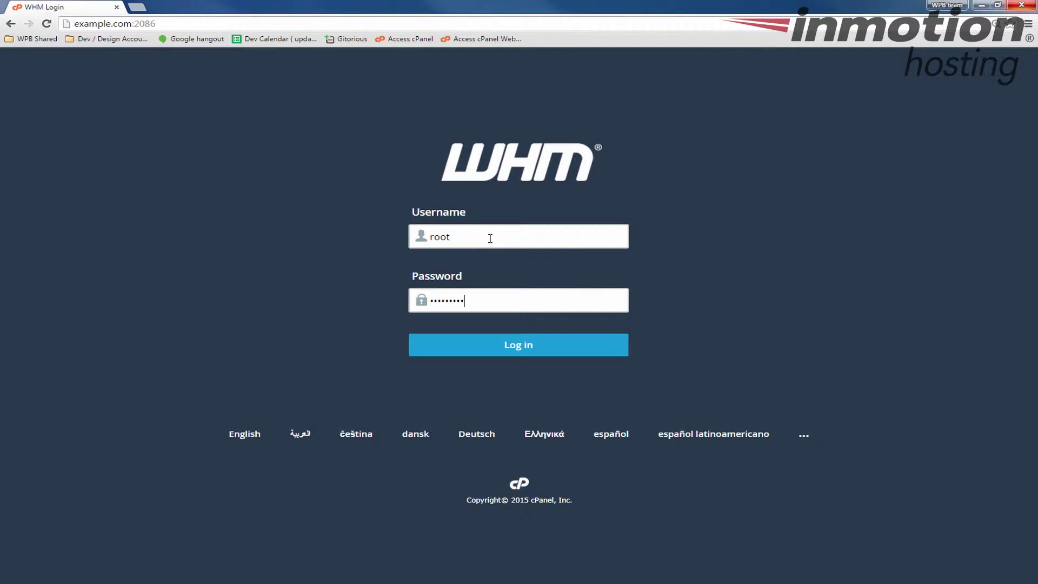
pyautogui.press('Return')
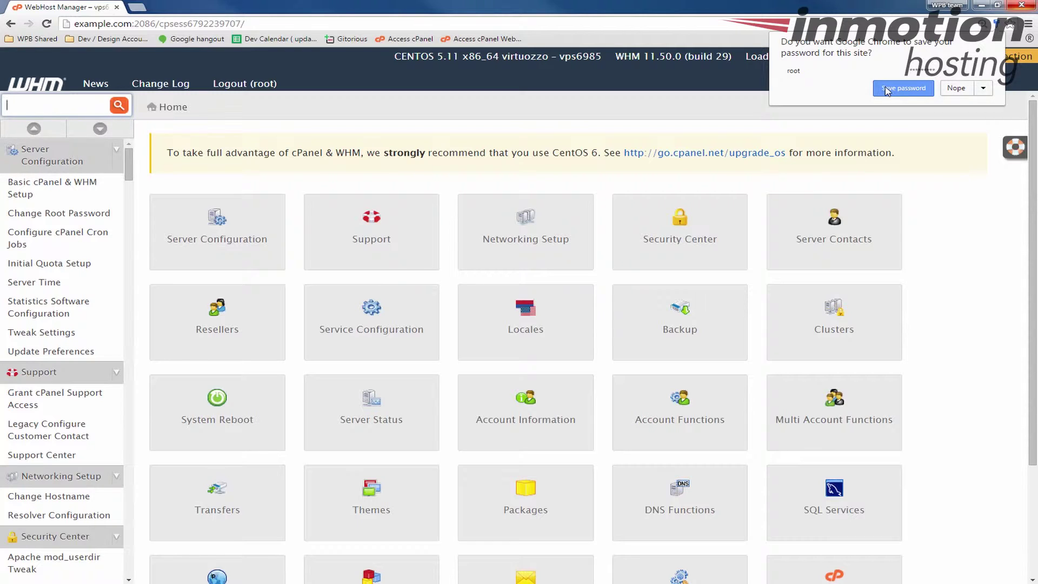
# Decline saving the password, search WHM for Softaculous, and open Softaculous – Instant Installs.
pyautogui.click(955, 90)
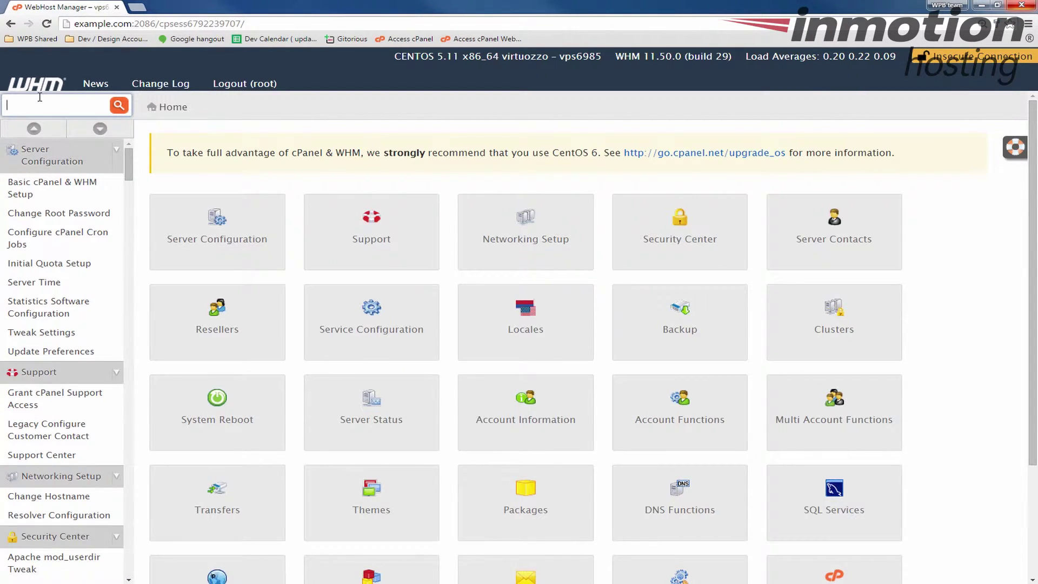
pyautogui.write('oftaculous')
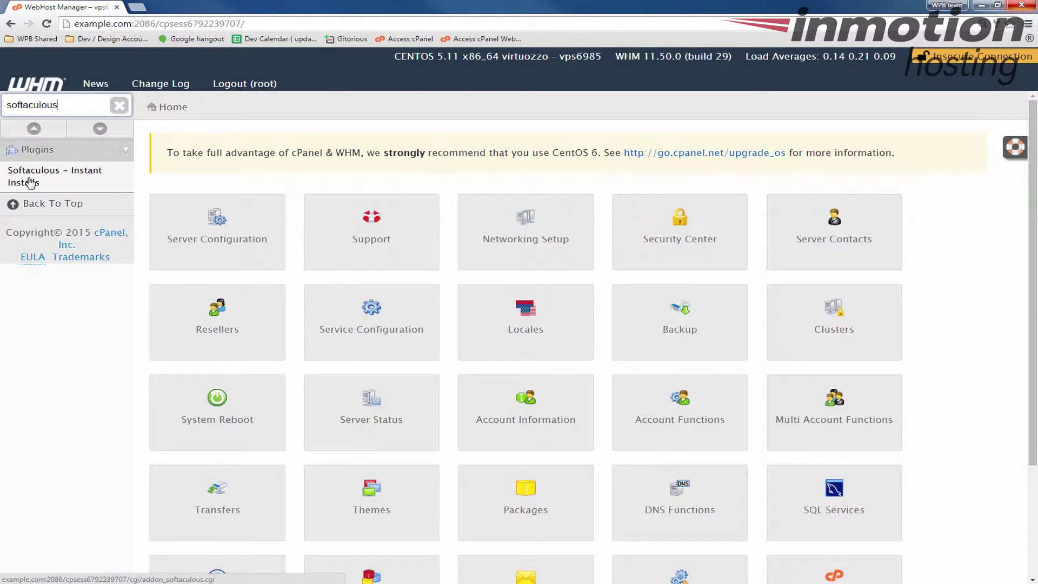
pyautogui.click(43, 180)
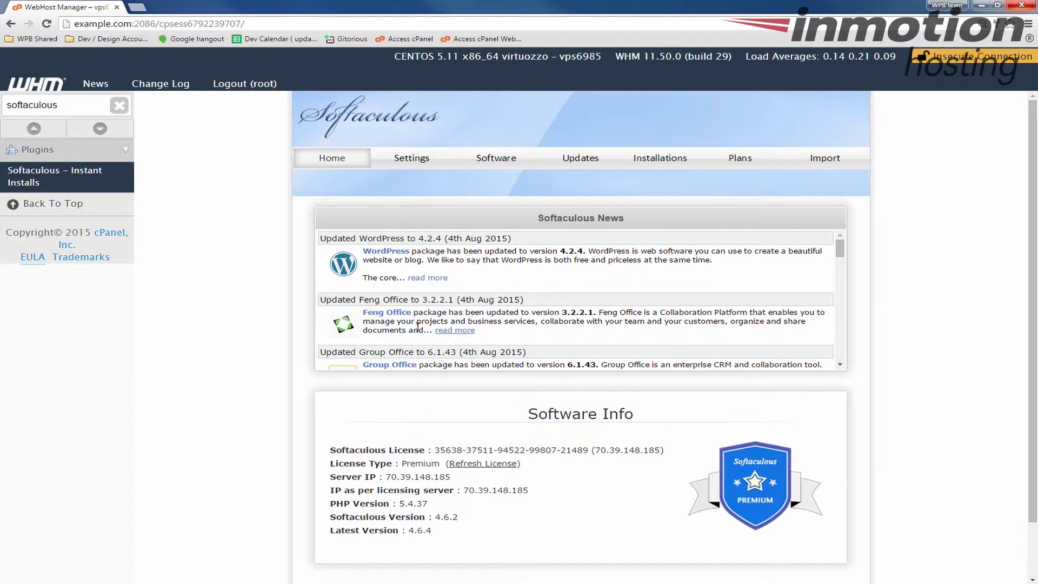
# Open the Softaculous Settings page and locate the Choose Theme dropdown showing Imh.
pyautogui.scroll(-2, 231, 287)
pyautogui.scroll(2, 140, 342)
pyautogui.moveTo(630, 218); pyautogui.dragTo(530, 214)
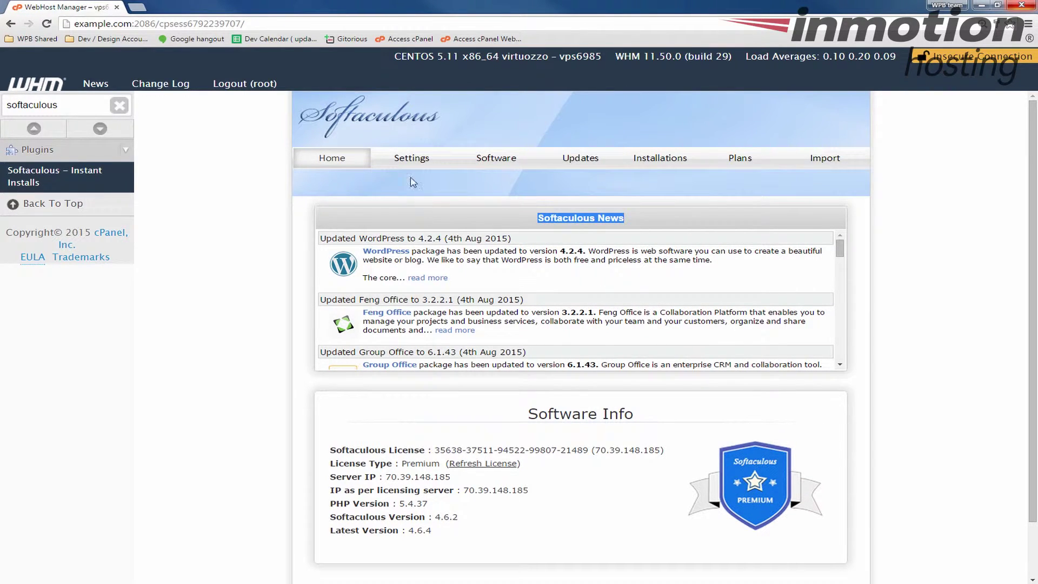
pyautogui.moveTo(414, 163)
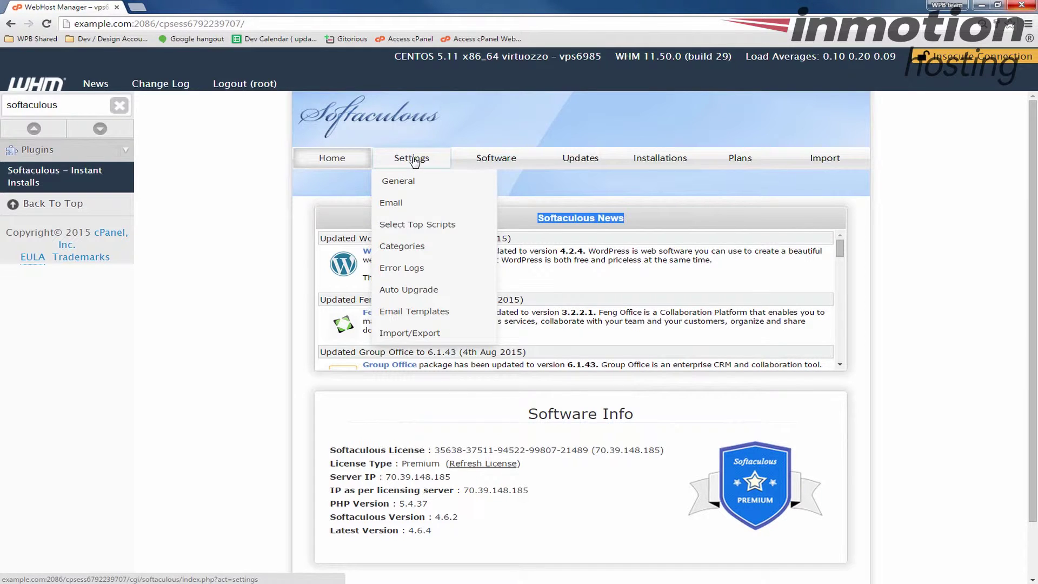
pyautogui.click(413, 157)
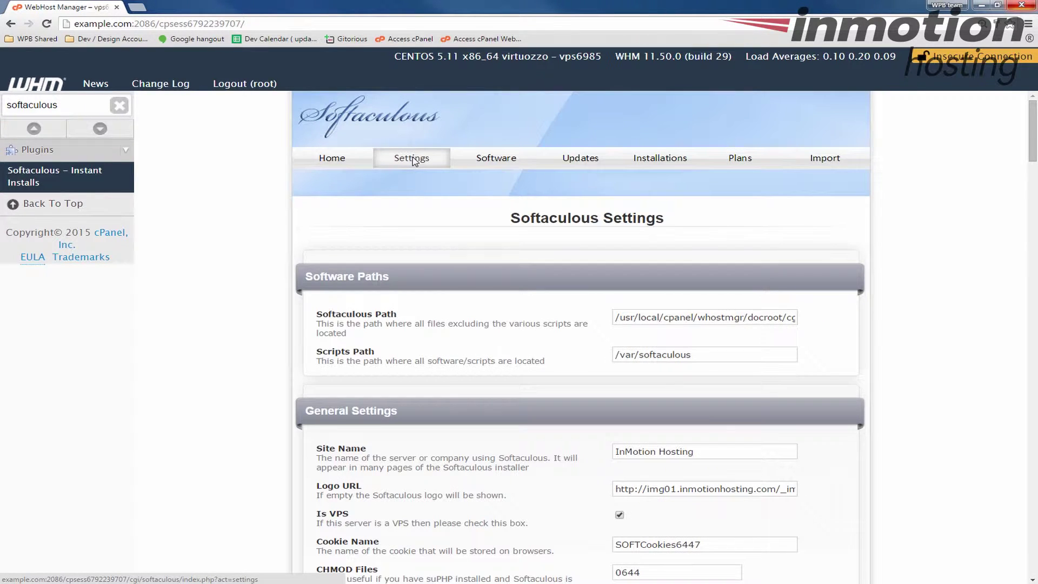
pyautogui.scroll(-5, 360, 251)
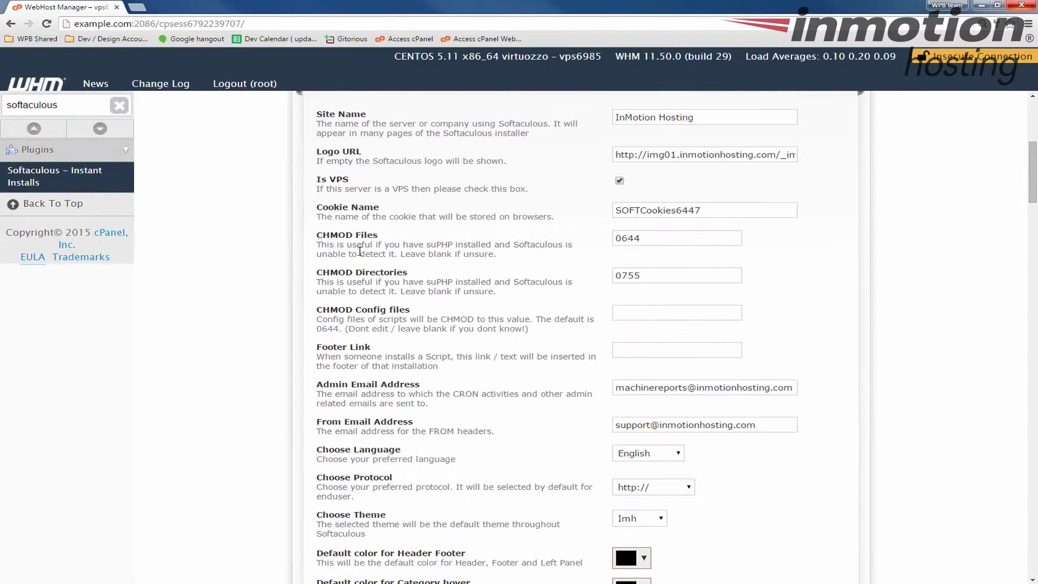
pyautogui.scroll(-6, 356, 250)
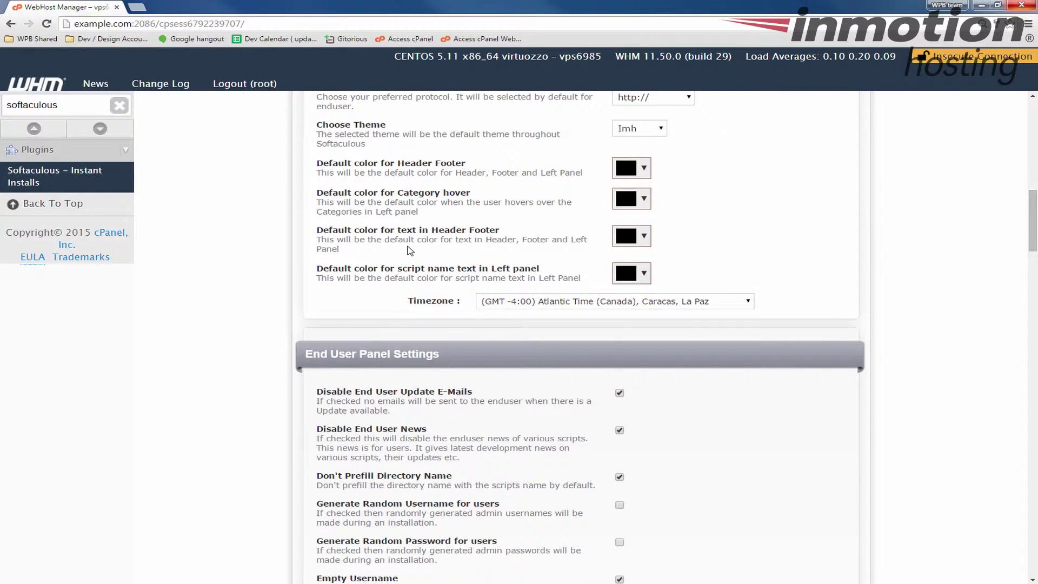
pyautogui.scroll(3, 410, 251)
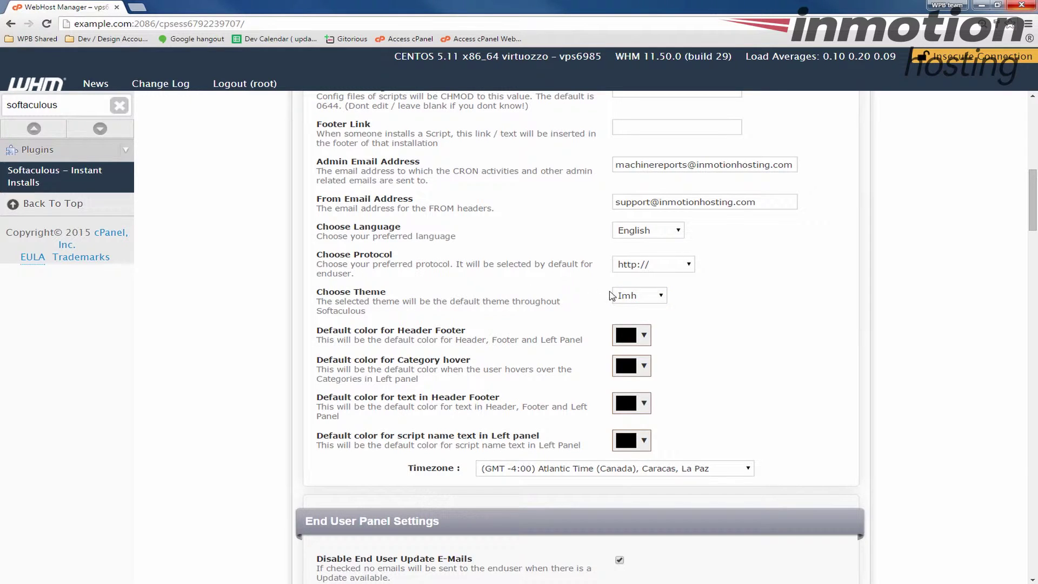
# Set Choose Theme to Modern and save with Edit Settings.
pyautogui.click(622, 295)
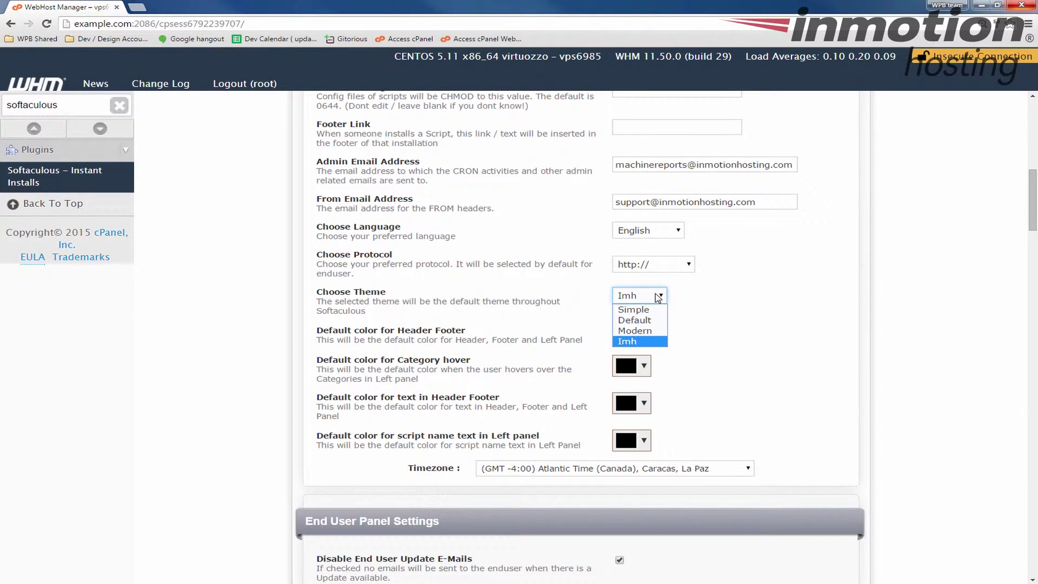
pyautogui.click(631, 332)
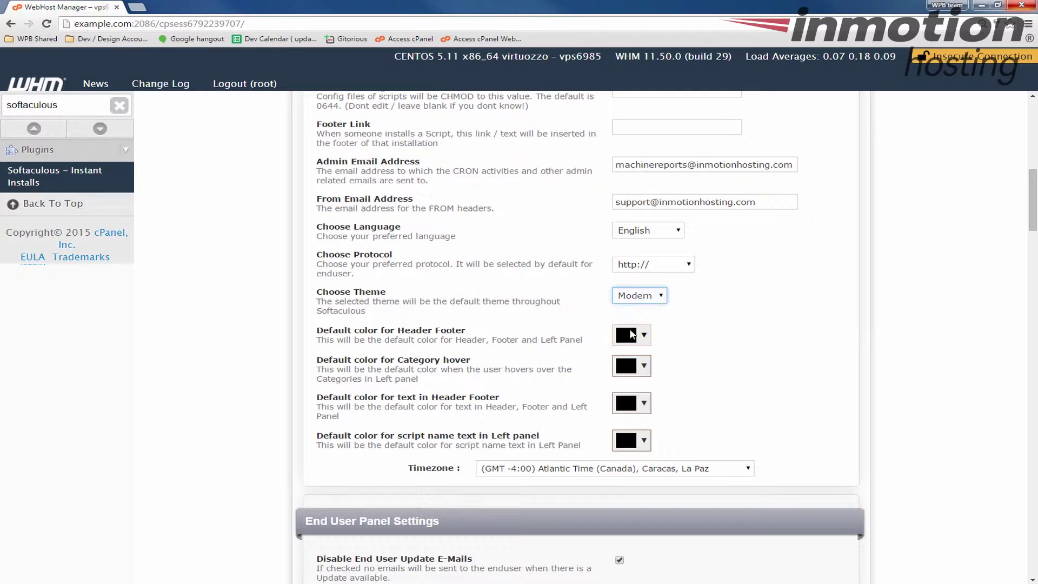
pyautogui.click(543, 321)
pyautogui.scroll(-20, 543, 321)
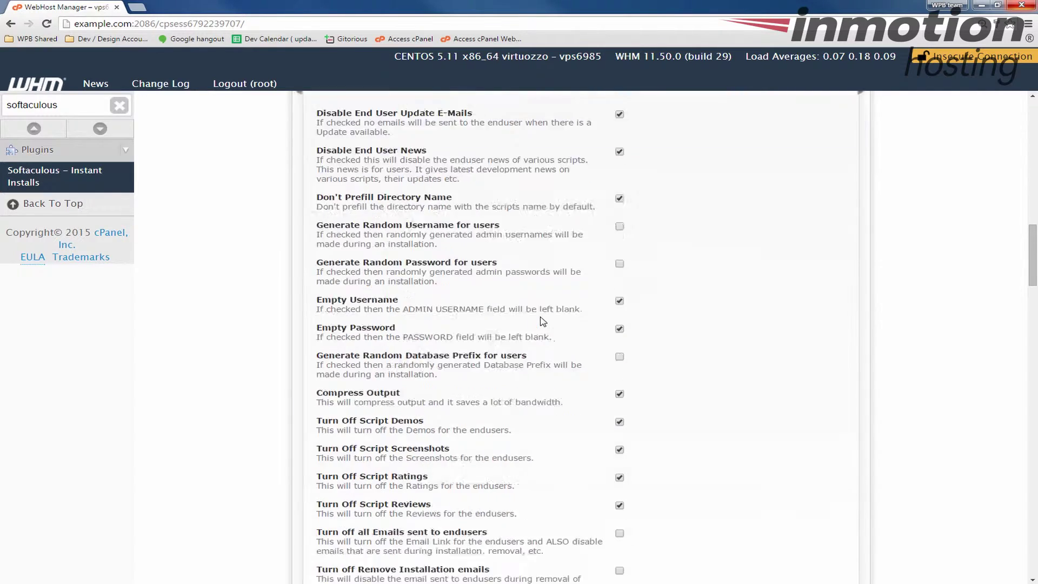
pyautogui.scroll(-5, 533, 344)
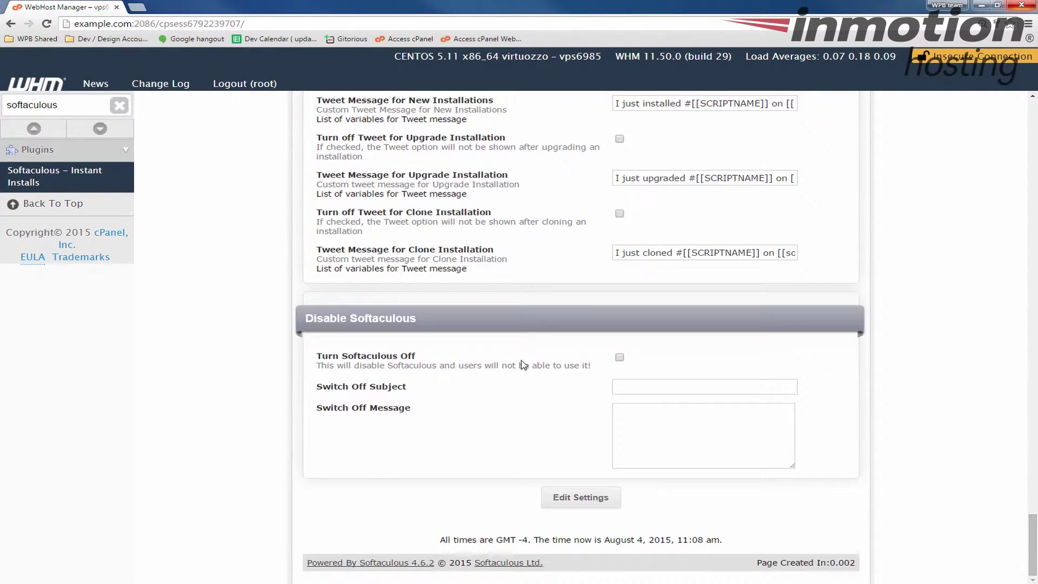
pyautogui.click(584, 496)
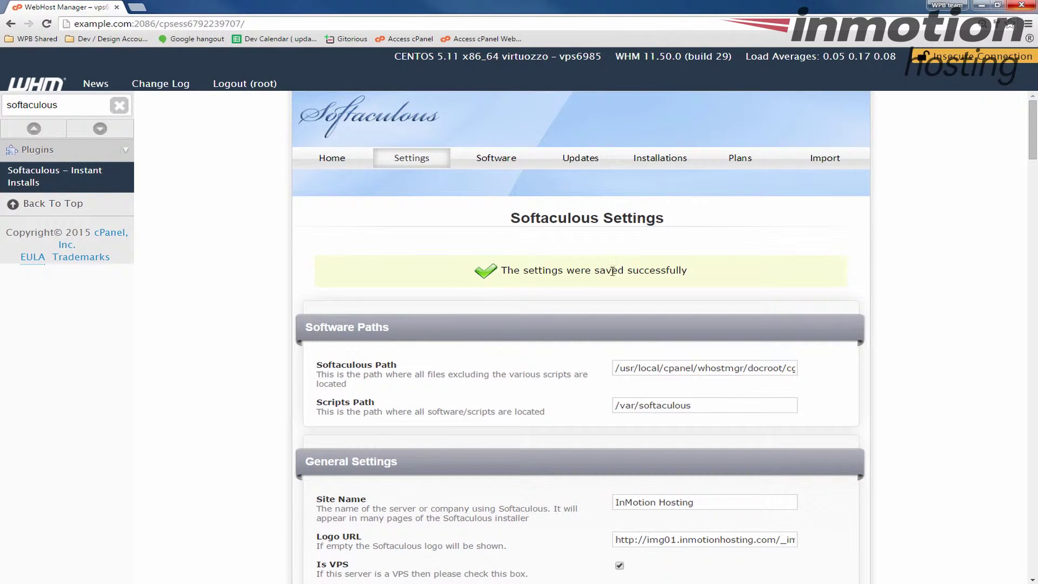
pyautogui.scroll(-20, 522, 287)
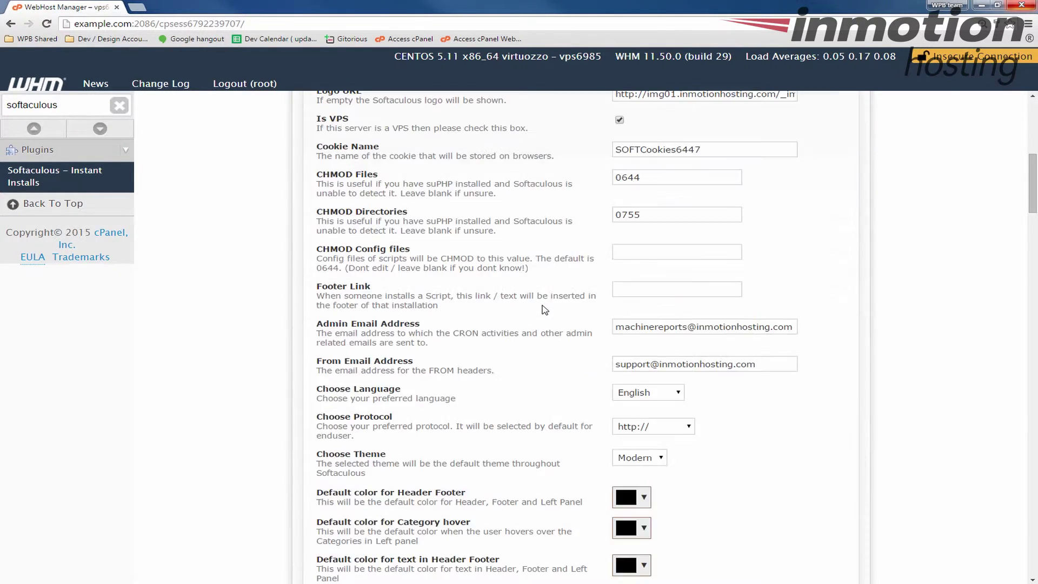
pyautogui.scroll(15, 522, 290)
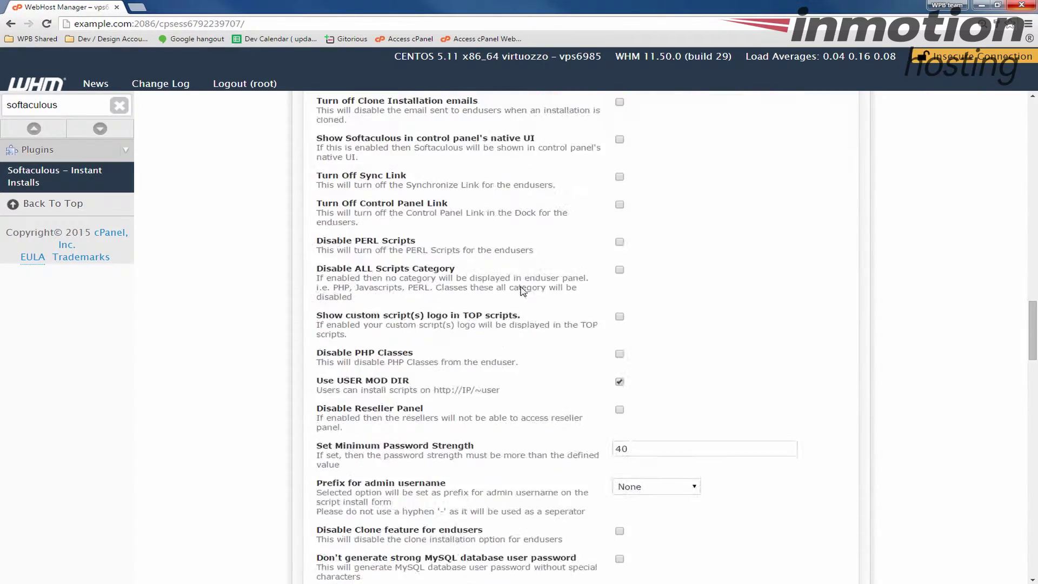
pyautogui.scroll(-1, 611, 315)
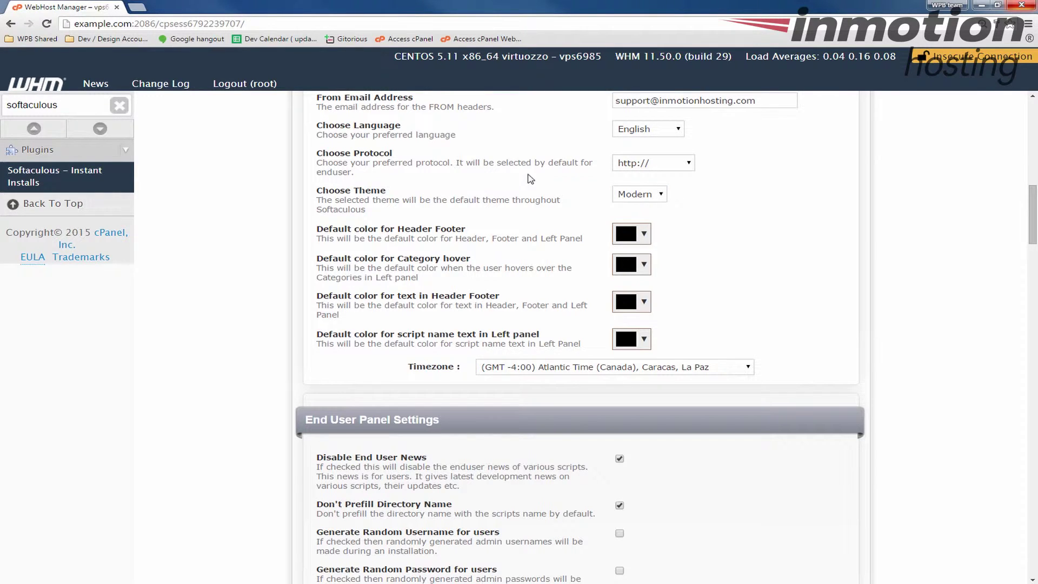
# Log out of WHM, change the URL to /cpanel, and sign in with the cPanel credentials.
pyautogui.click(238, 84)
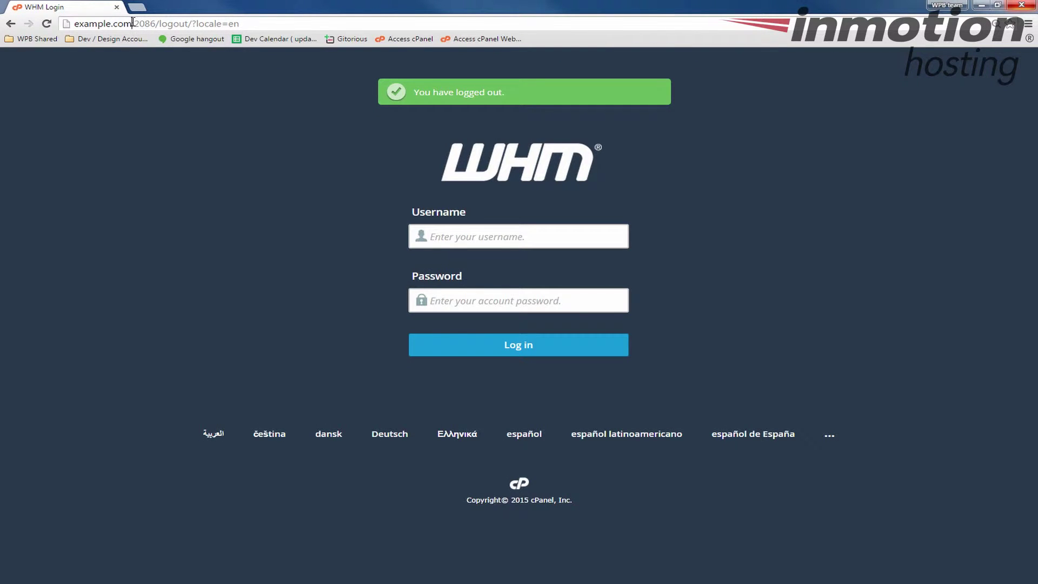
pyautogui.moveTo(132, 22); pyautogui.dragTo(597, 39)
pyautogui.press('BackSpace')
pyautogui.write('/cpanel')
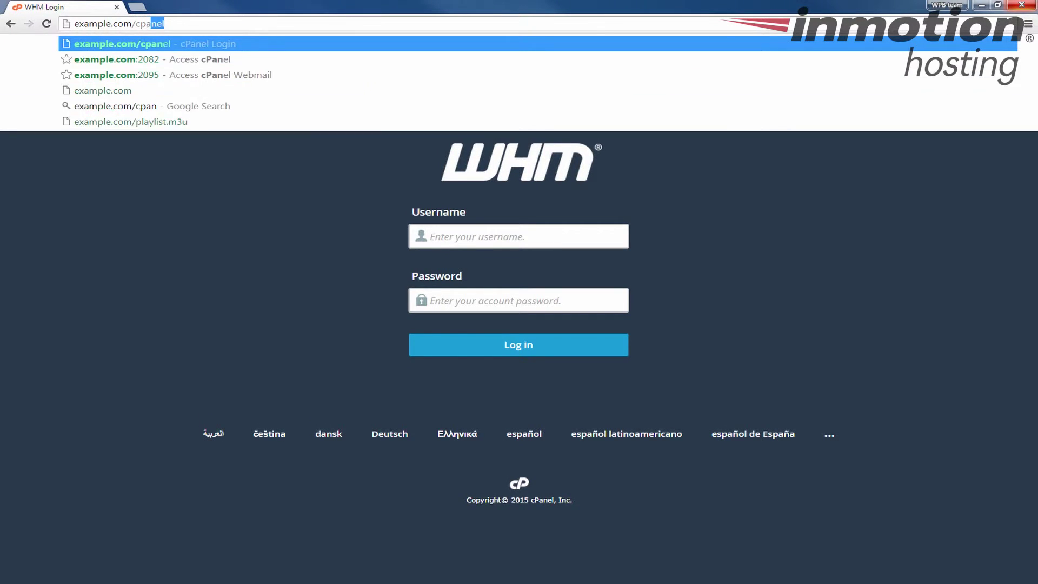
pyautogui.press('Return')
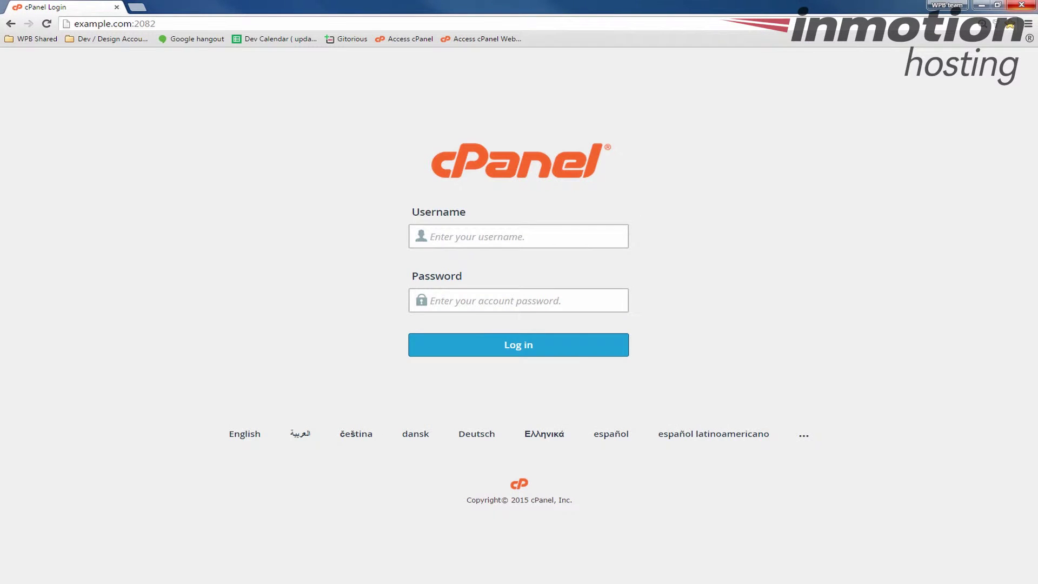
pyautogui.write('ex')
pyautogui.write('••')
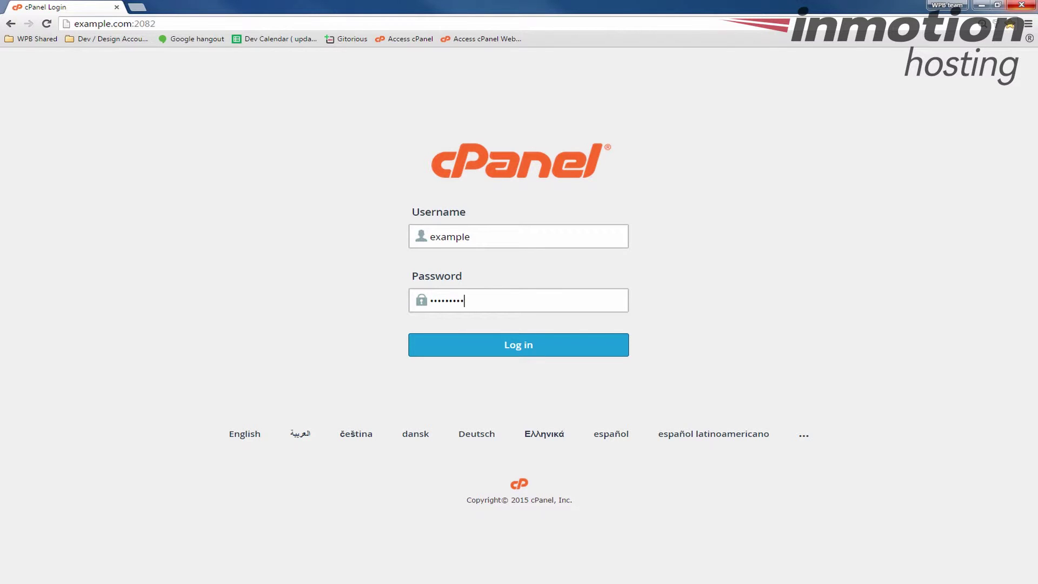
pyautogui.press('Return')
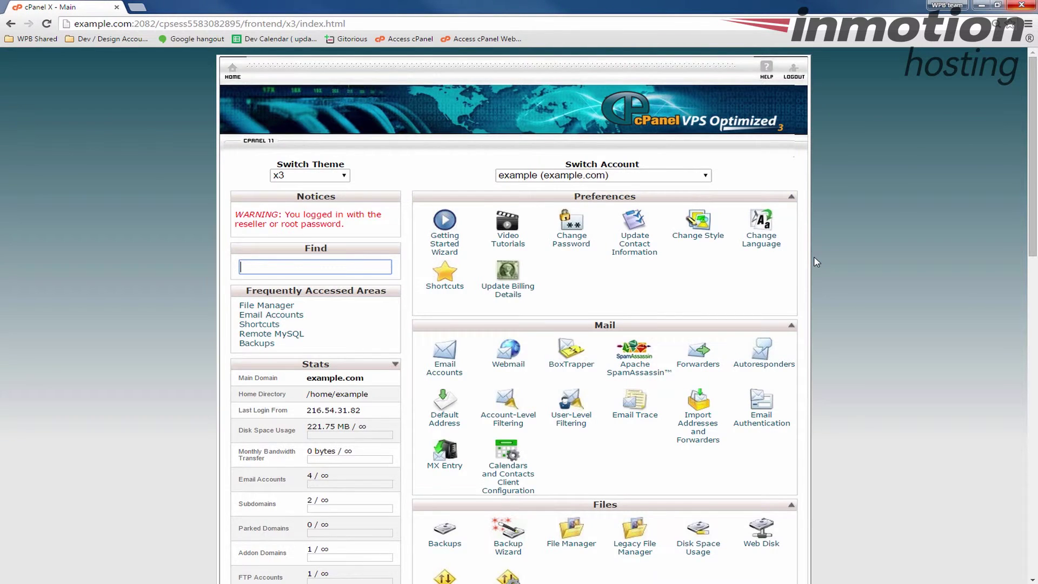
# Open Softaculous Apps Installer from Software and Services.
pyautogui.scroll(-8, 817, 262)
pyautogui.scroll(-8, 730, 257)
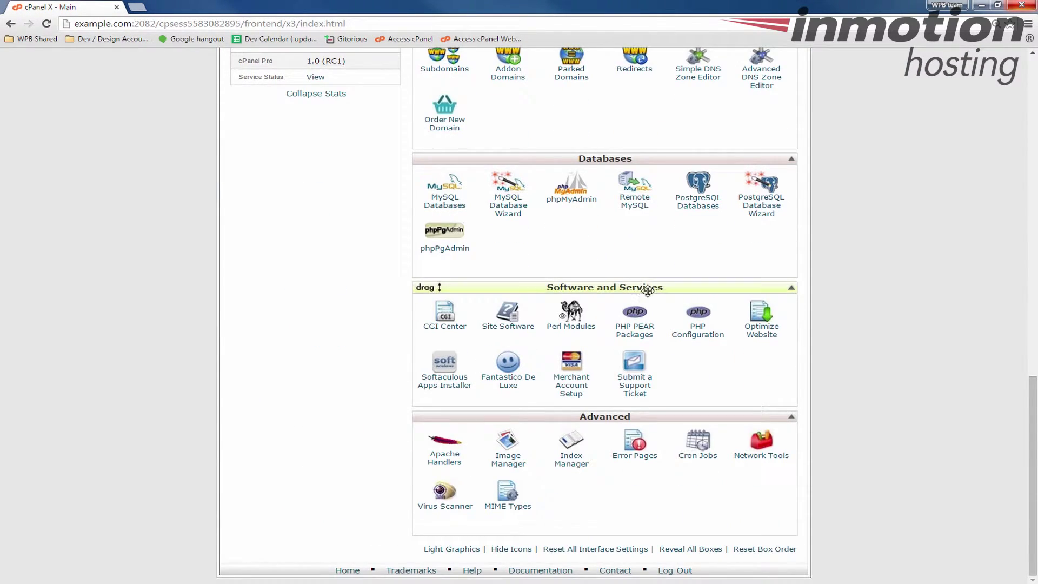
pyautogui.click(445, 382)
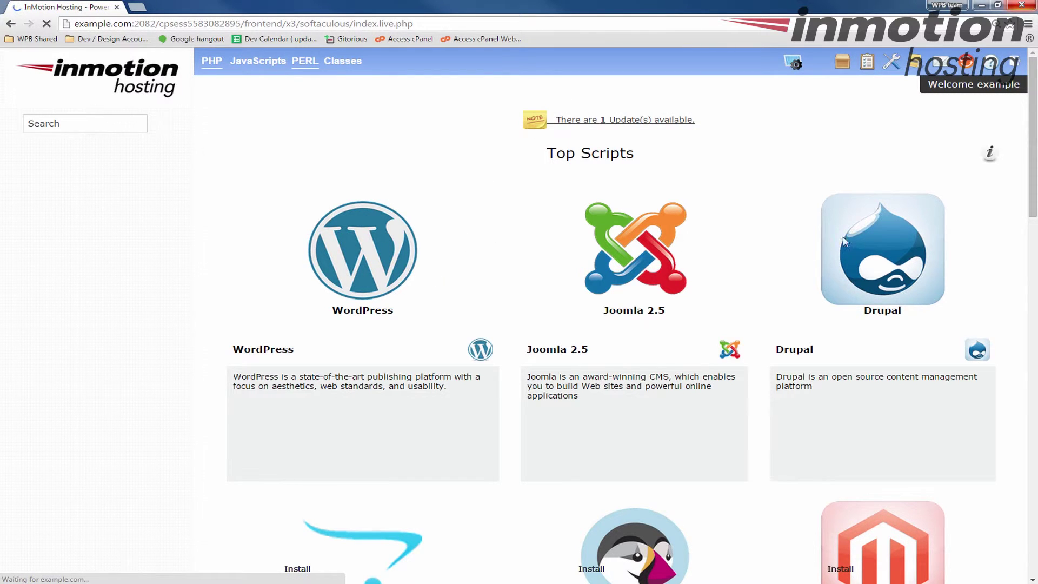
# Scroll through the Top Scripts list to check the script logos now show in full colour.
pyautogui.scroll(-20, 414, 286)
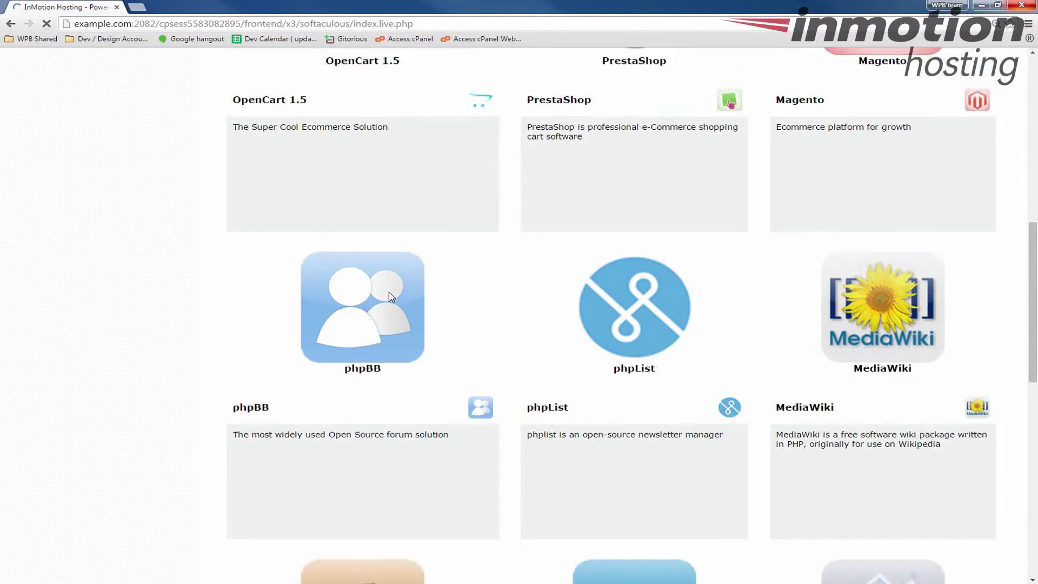
pyautogui.scroll(20, 209, 364)
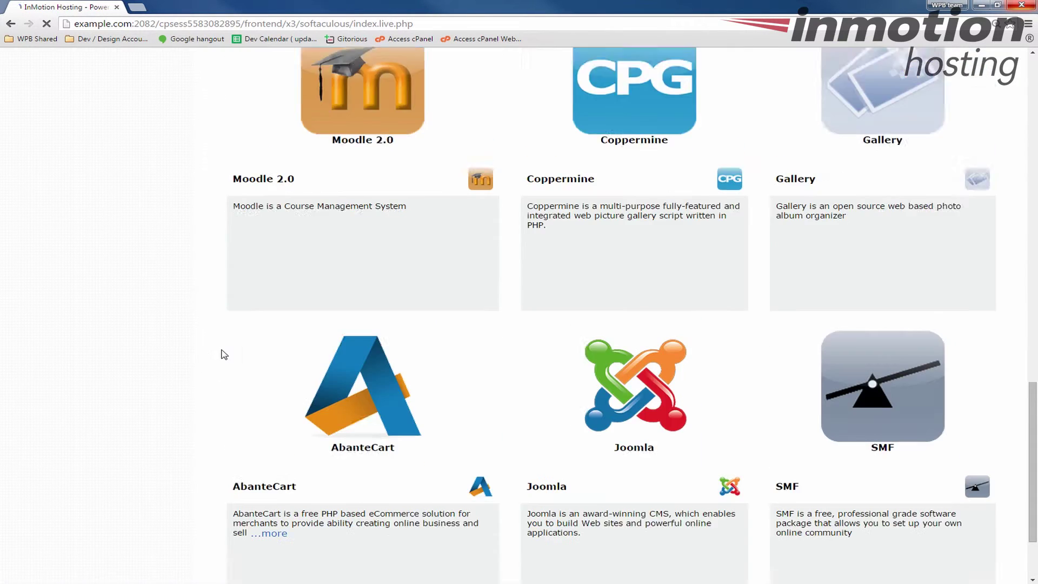
pyautogui.scroll(1, 227, 345)
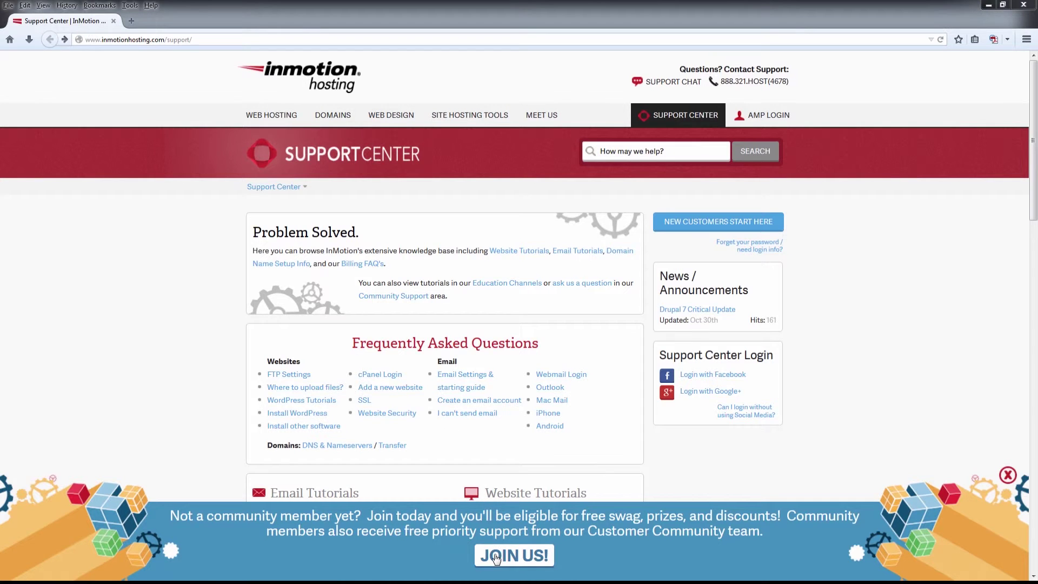
# Go to the Join the Community page from the WordPress tutorials page.
pyautogui.click(496, 559)
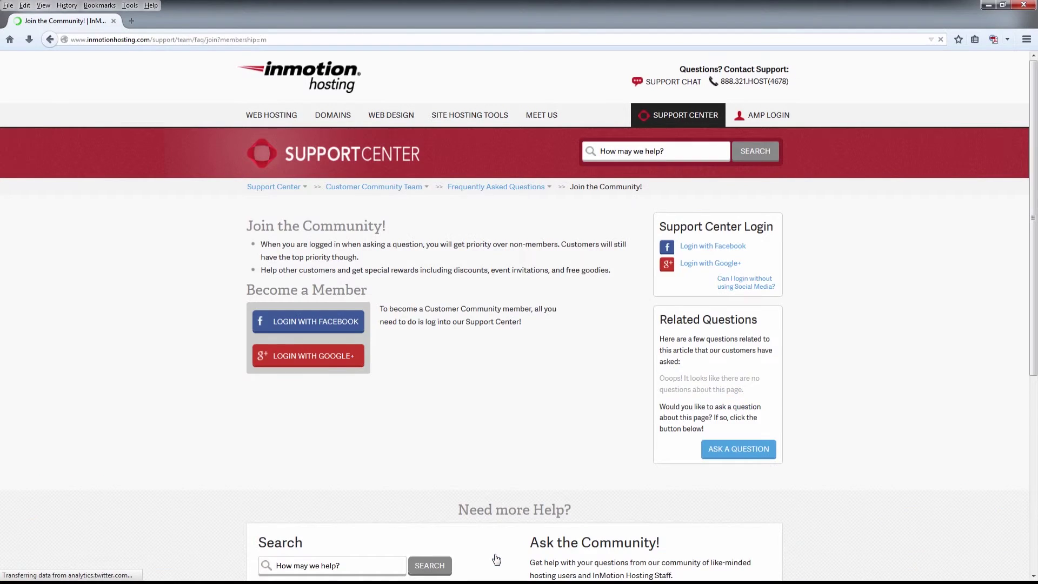